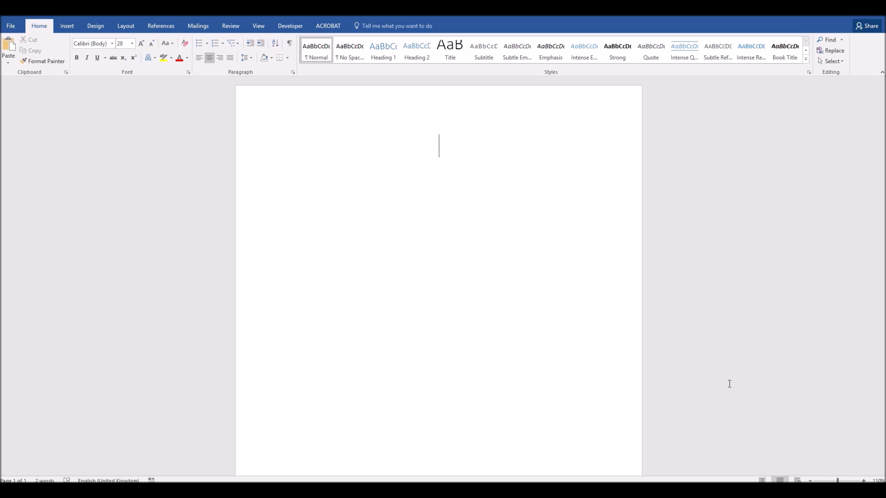
- Type a trial 1/2, undo Word's automatic ½ conversion, and delete it
type("1/2")
key("ctrl+z")
key("BackSpace")
key("BackSpace")
key("BackSpace")
key("BackSpace")
- Remove a trial 3/4 fraction the same way, type 7/11, then show the Insert ribbon
type("3/4")
key("BackSpace")
key("ctrl+z")
key("BackSpace")
key("BackSpace")
key("BackSpace")
type("7/11")
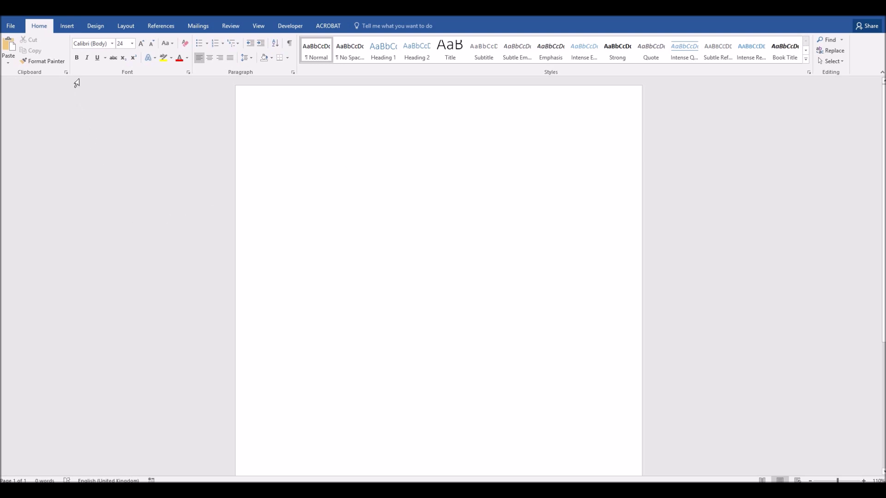
left_click(71, 27)
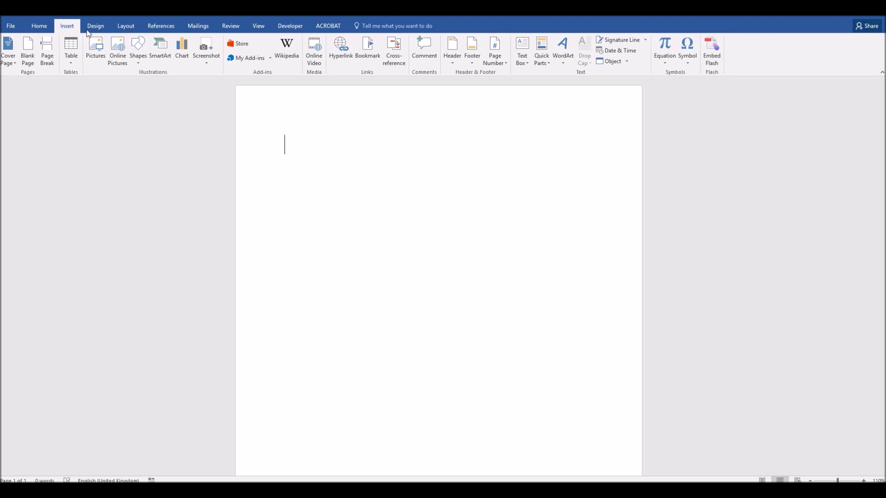
- Add a new blank equation placeholder at the top of the page
left_click(668, 45)
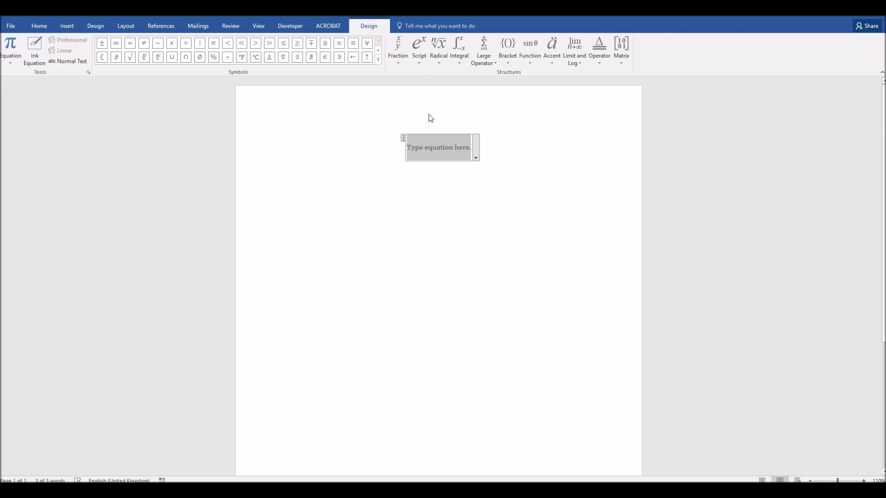
left_click(399, 46)
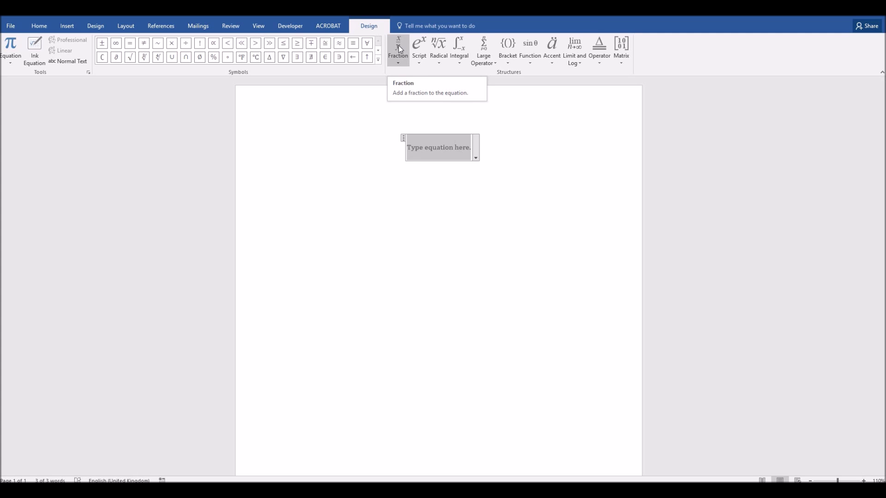
- Choose Stacked Fraction from the Fraction gallery and place the cursor in its numerator
left_click(398, 48)
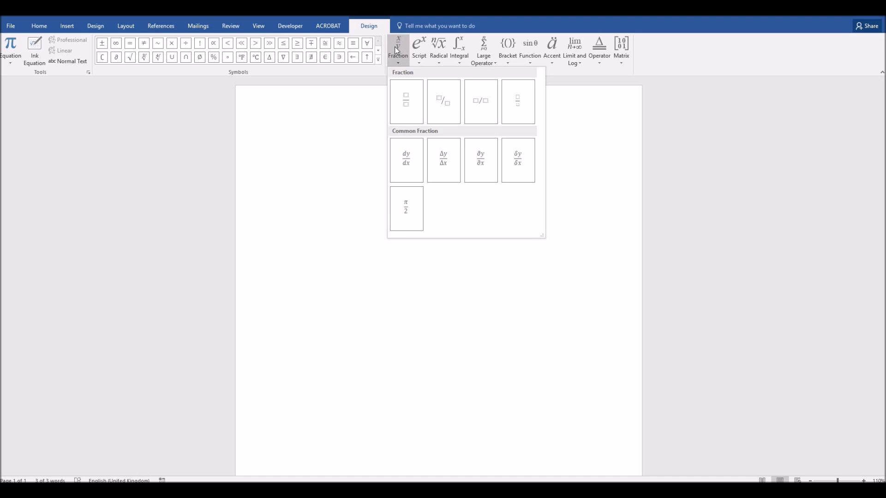
left_click(411, 101)
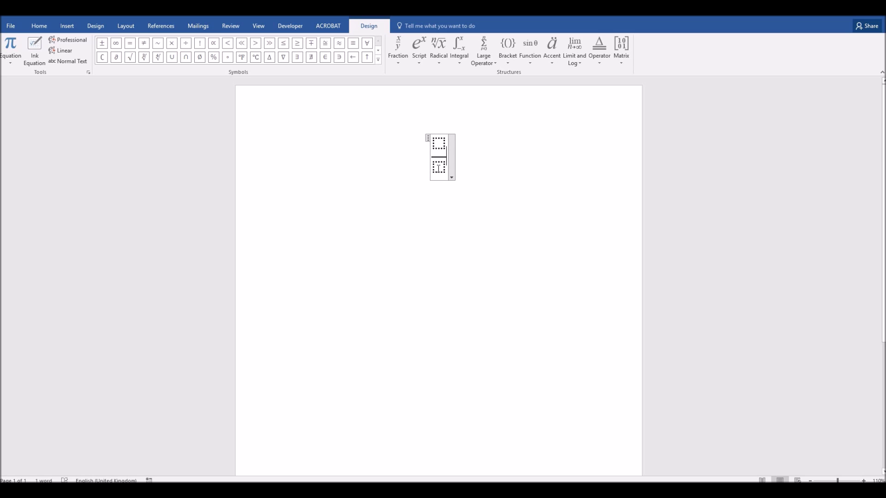
left_click(439, 142)
- Fill the fraction as 7 over 11, left-align the line, and type 'jtkrgjrejer' after it
type("7")
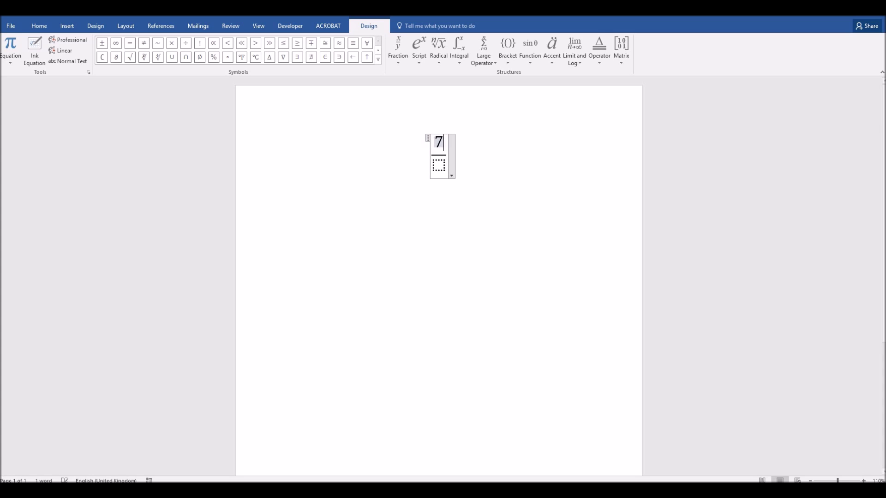
left_click(438, 164)
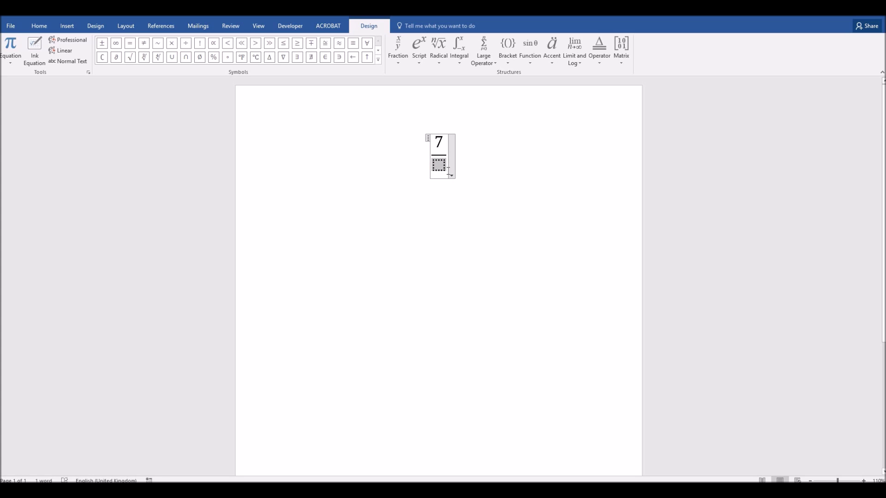
type("11")
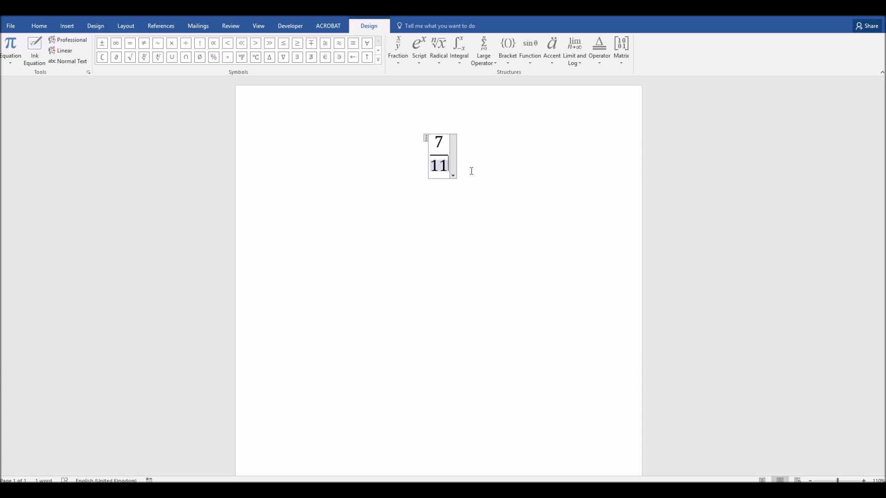
left_click(480, 163)
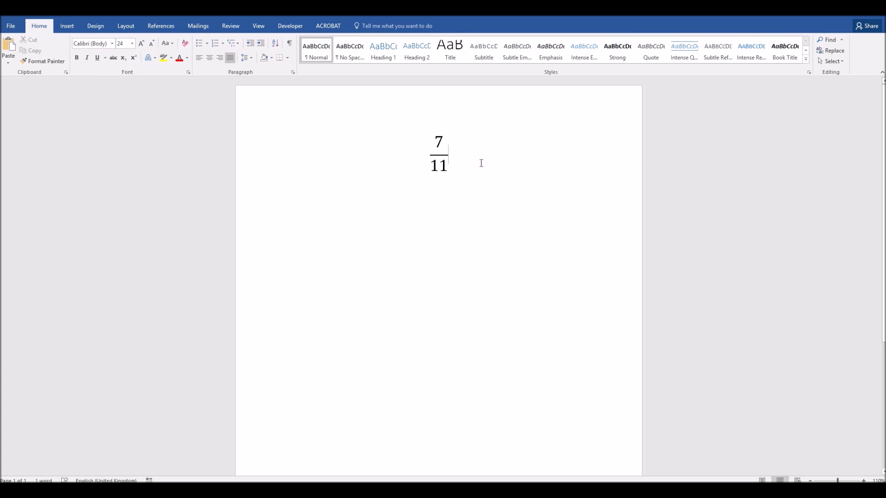
key("ctrl+l")
type("jtkrgjrejer")
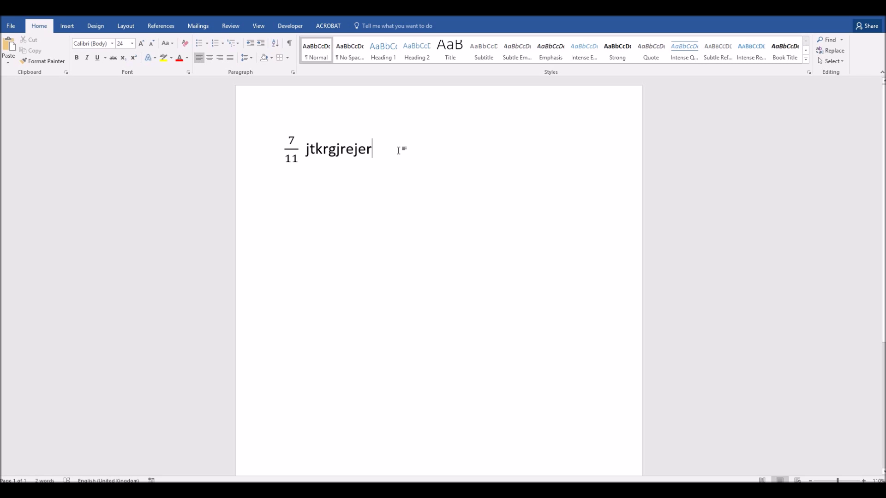
- Insert a second equation after the text containing an empty skewed fraction
left_click(67, 28)
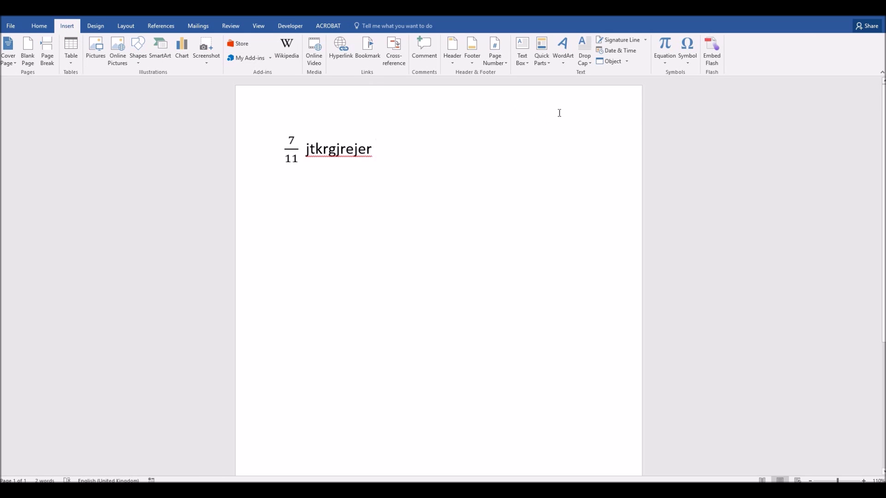
left_click(664, 51)
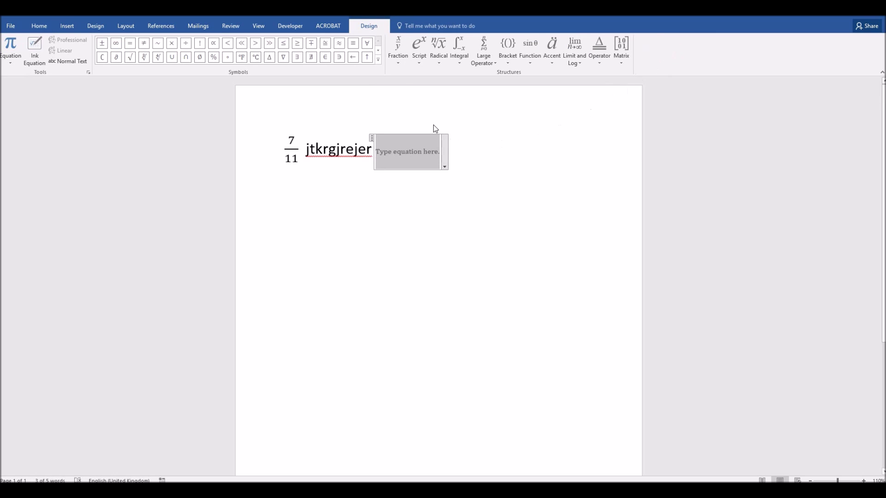
left_click(399, 62)
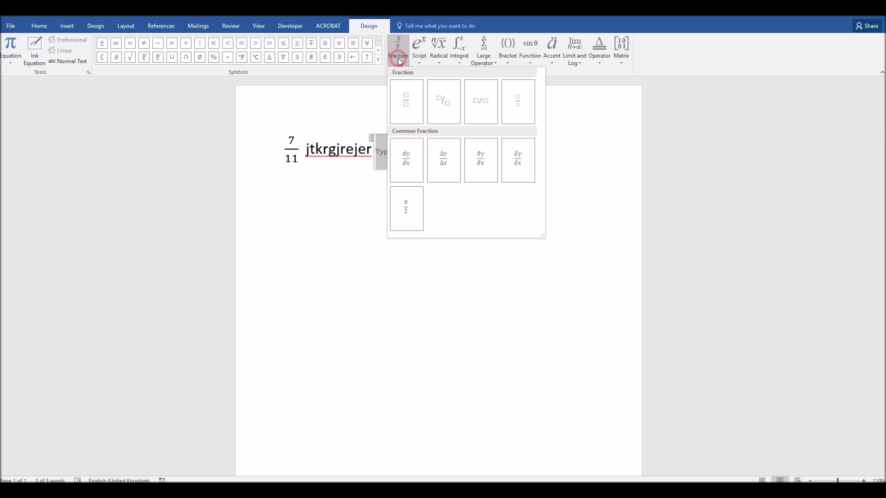
left_click(442, 99)
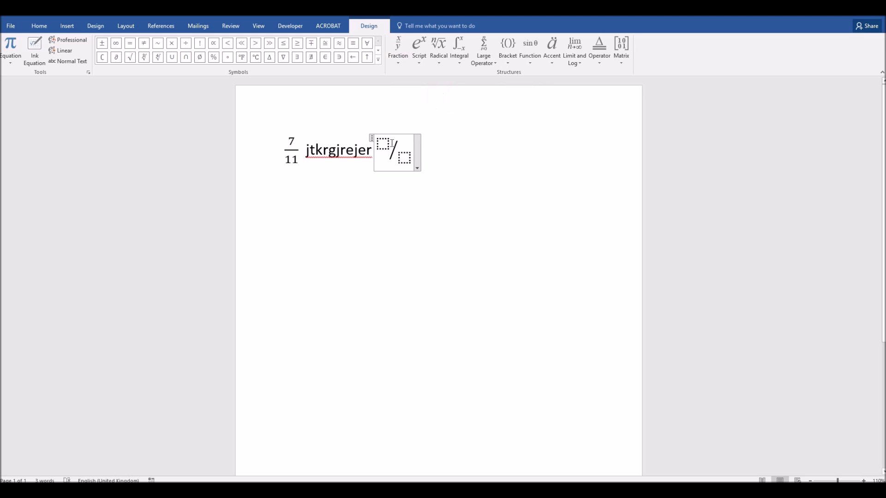
- Fill the skewed fraction as 11 over 13, then reselect the equation
left_click(384, 143)
type("11")
left_click(407, 156)
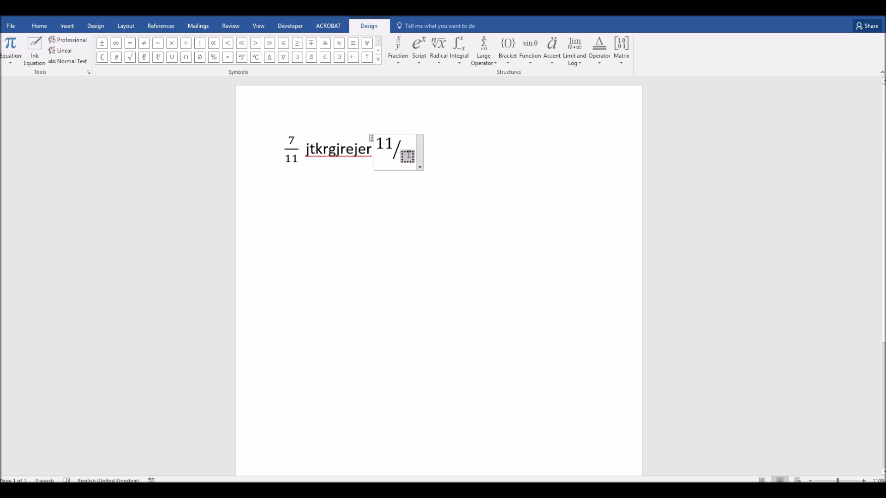
type("13")
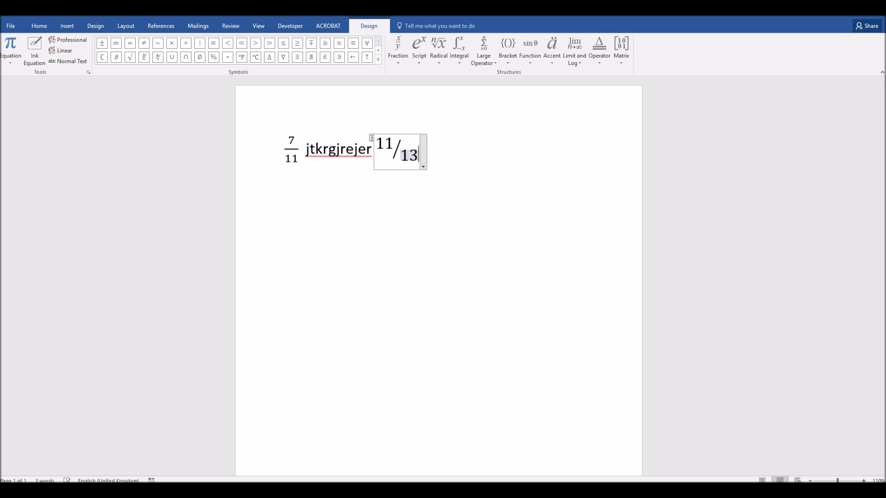
left_click(456, 149)
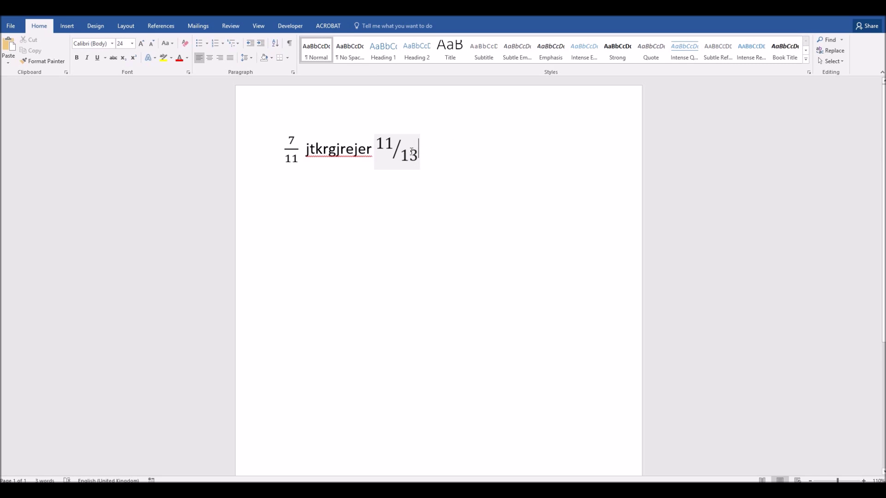
left_click(386, 149)
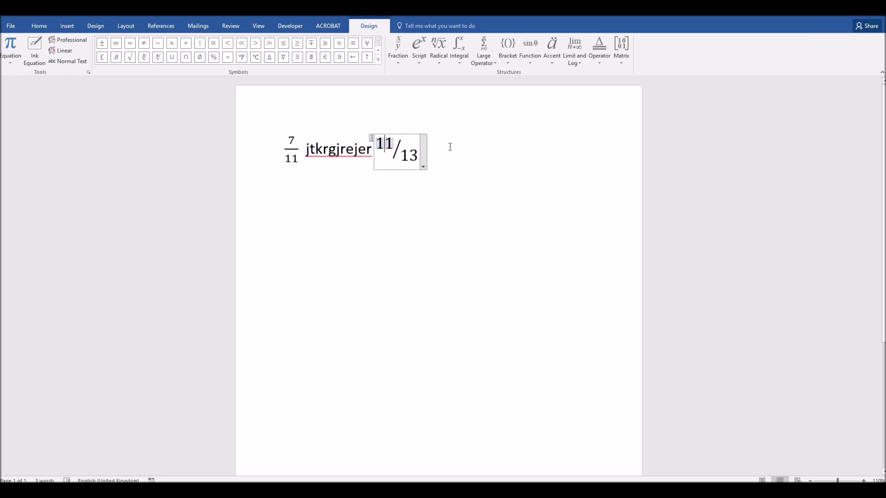
left_click(423, 162)
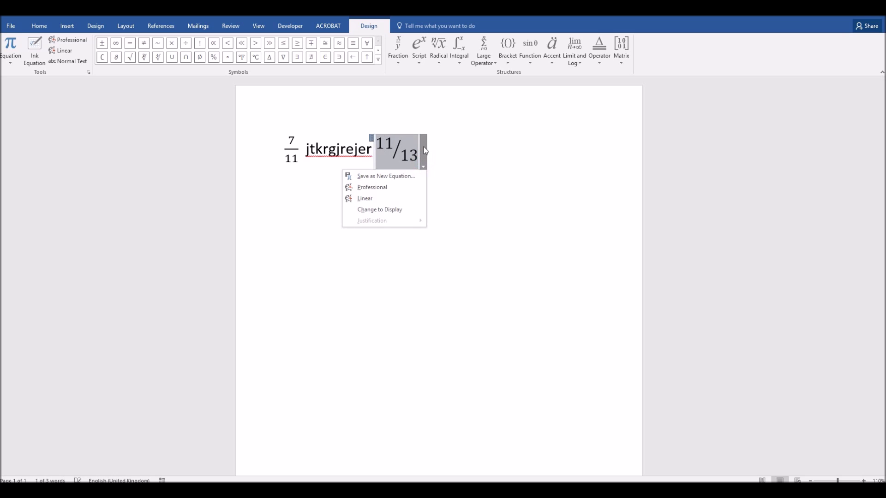
left_click(401, 198)
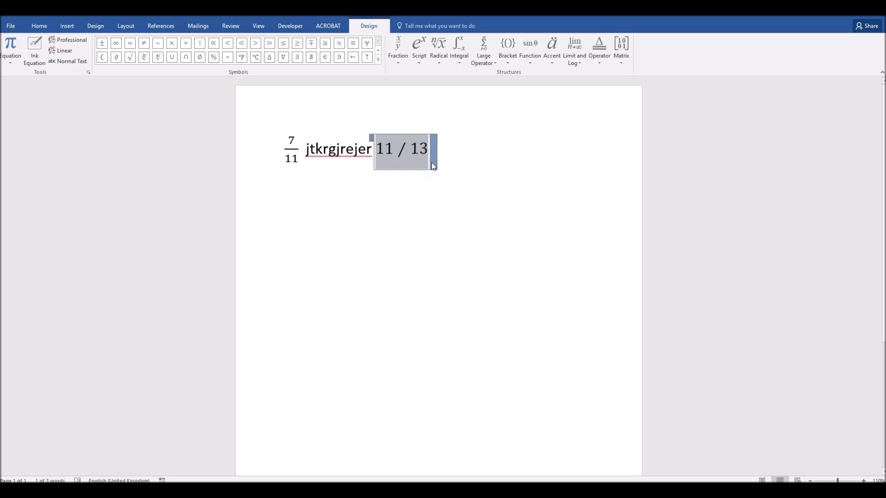
left_click(434, 165)
left_click(405, 197)
left_click(435, 163)
left_click(412, 207)
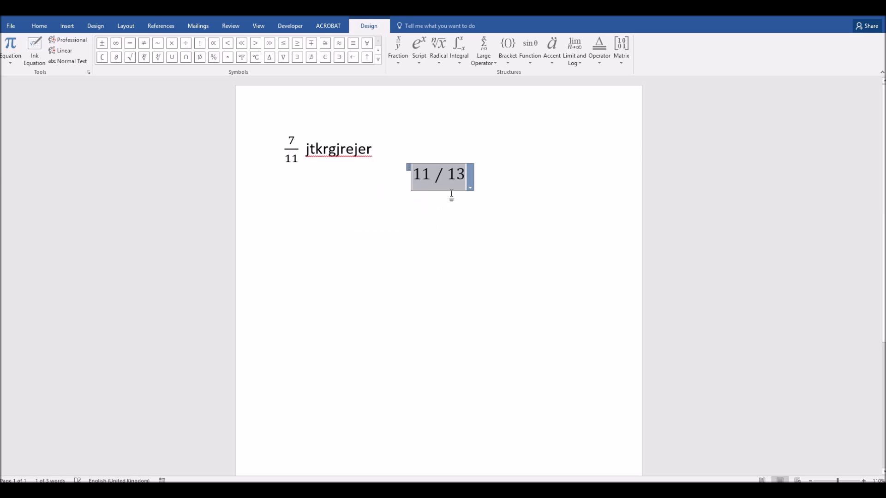
left_click(470, 183)
left_click(444, 205)
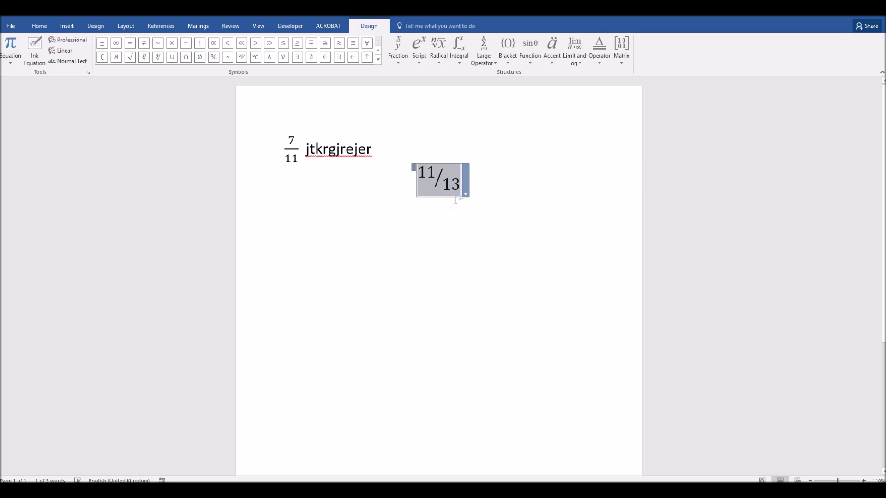
left_click(468, 185)
left_click(437, 218)
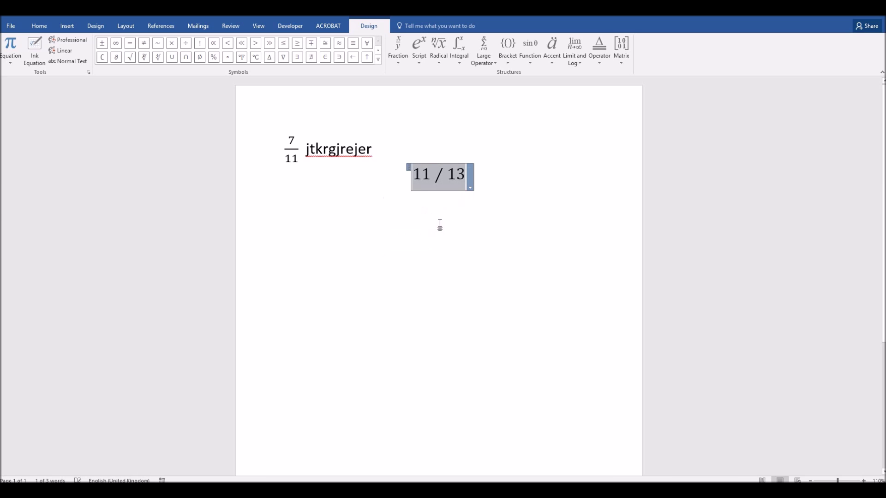
left_click(469, 187)
left_click(439, 229)
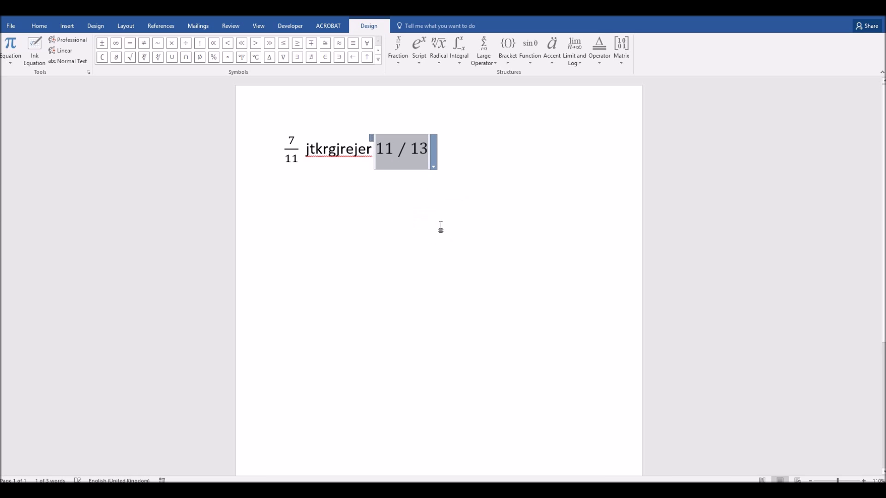
left_click(434, 159)
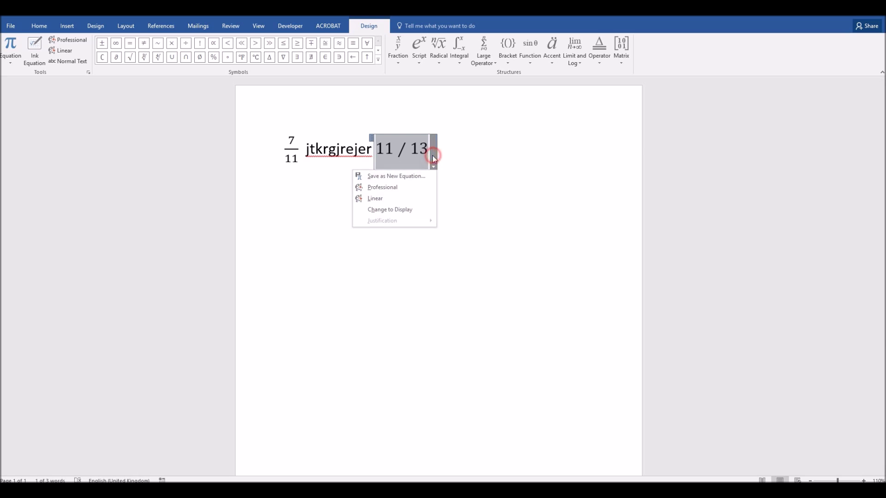
left_click(404, 189)
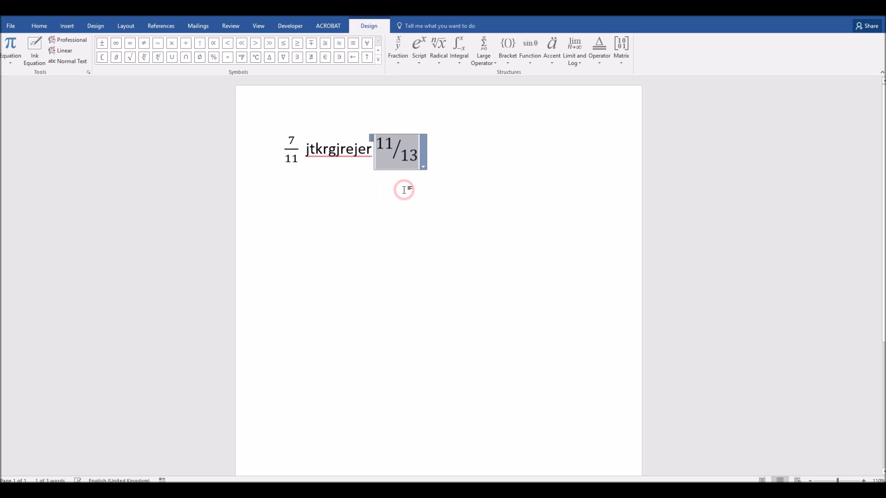
left_click(475, 163)
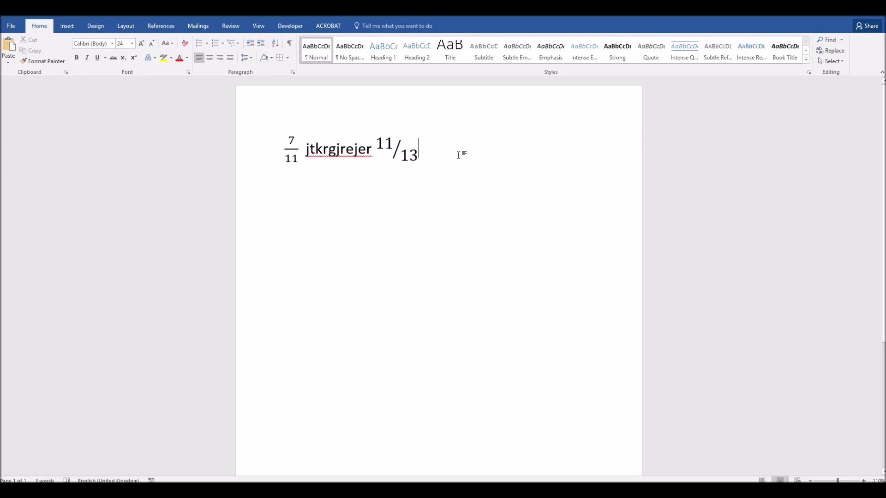
left_click(401, 155)
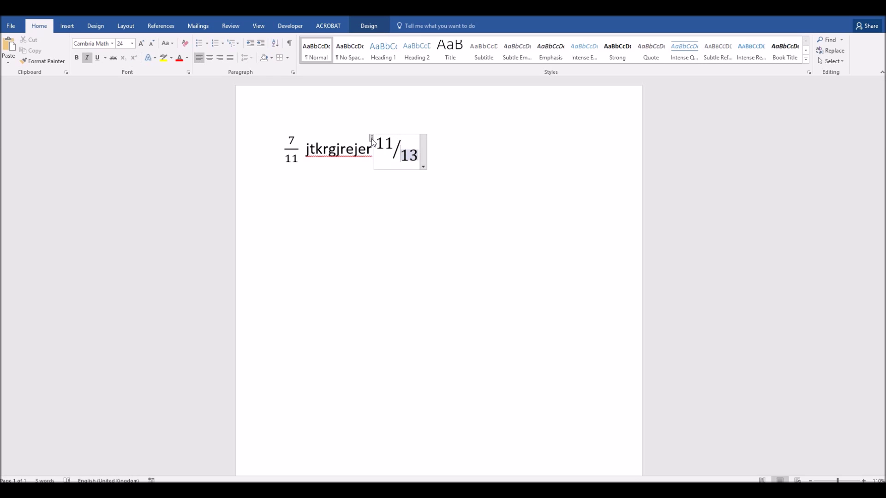
- Select the whole 11/13 equation
left_click(372, 138)
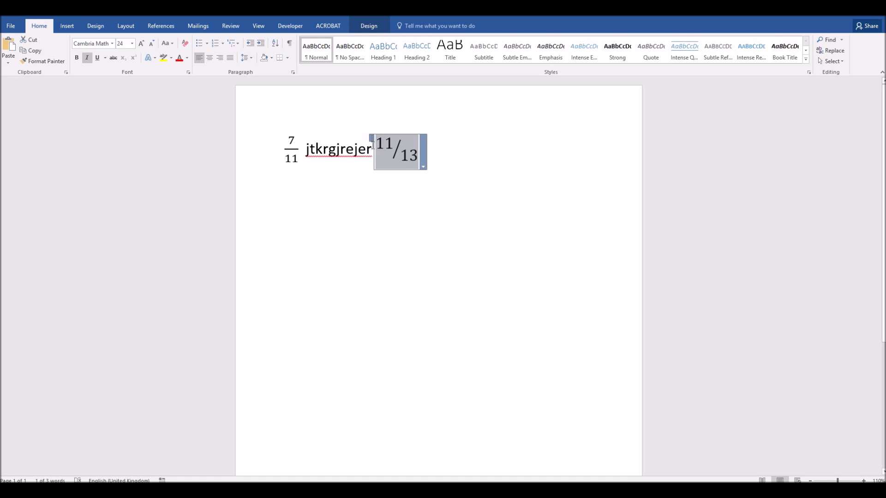
left_click(456, 134)
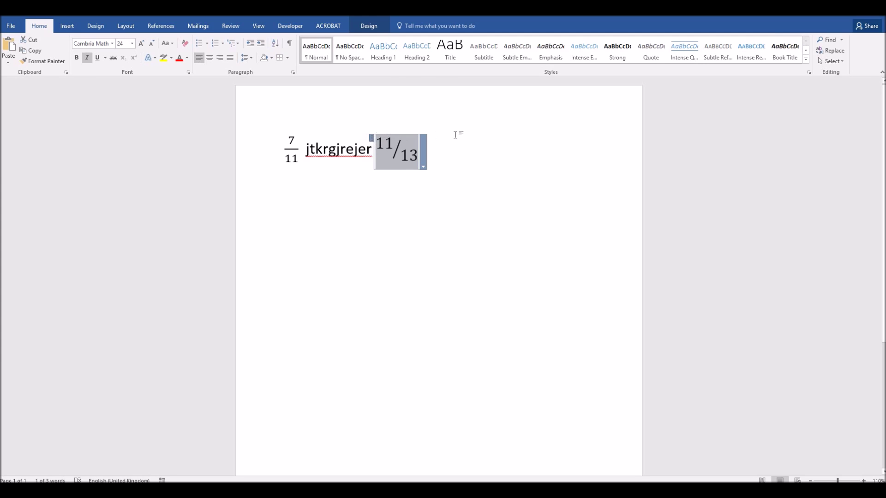
left_click(379, 140)
left_click(372, 138)
- Grow the equation's font to 72 pt, colour it red, and centre its line
left_click(141, 42)
left_click(140, 43)
left_click(141, 43)
left_click(140, 43)
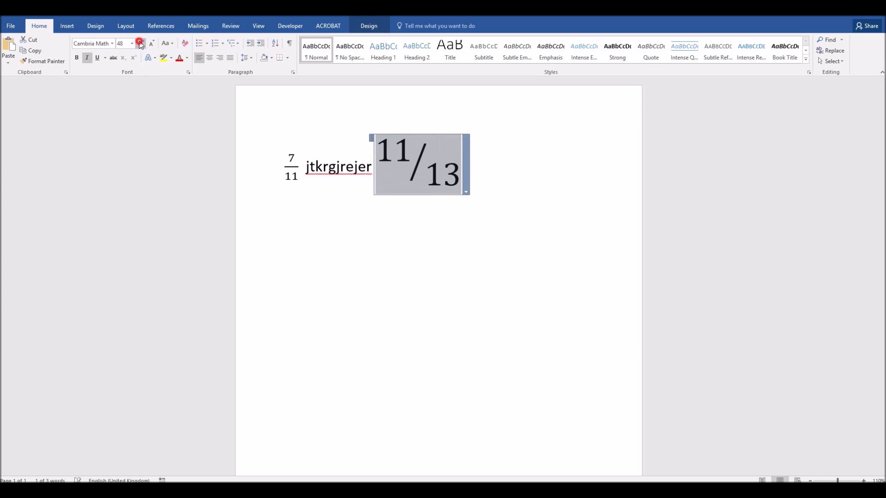
left_click(140, 43)
left_click(179, 57)
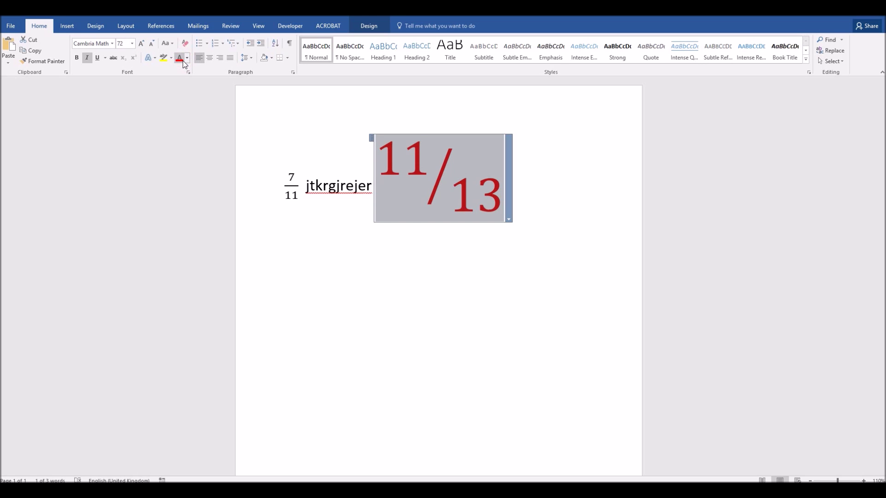
left_click(209, 57)
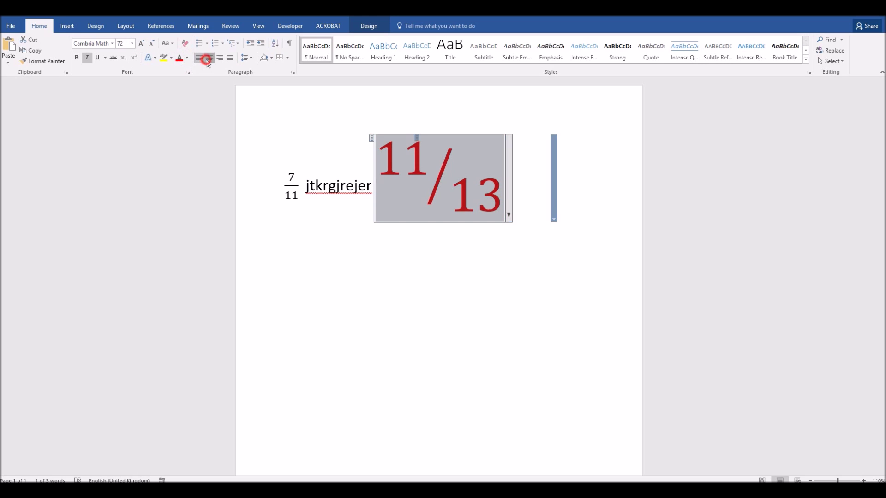
left_click(595, 199)
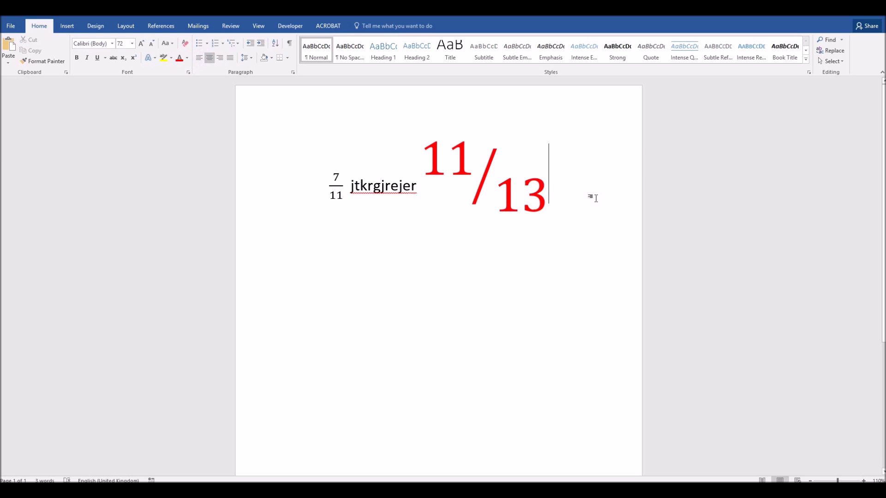